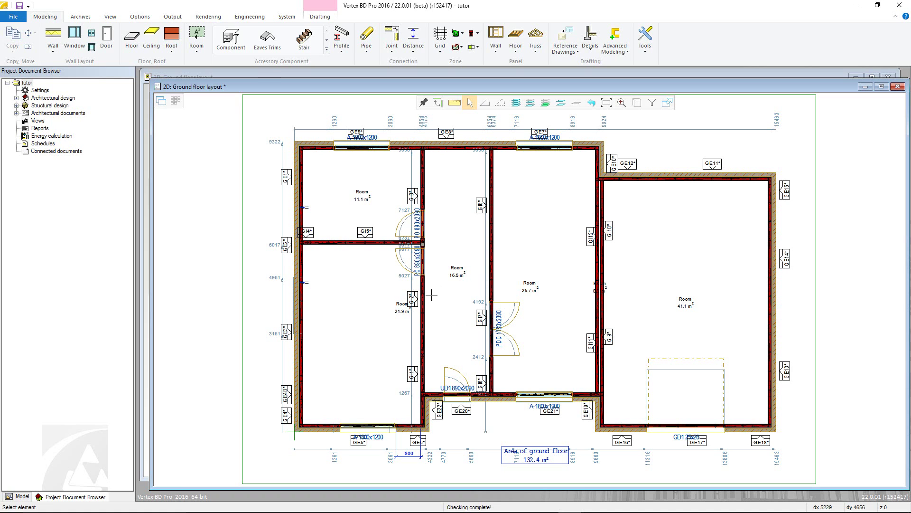
Move the small C90-40-1.0 stud inside wall GE3 slightly higher along the left wall
scroll(307, 335, up, 5)
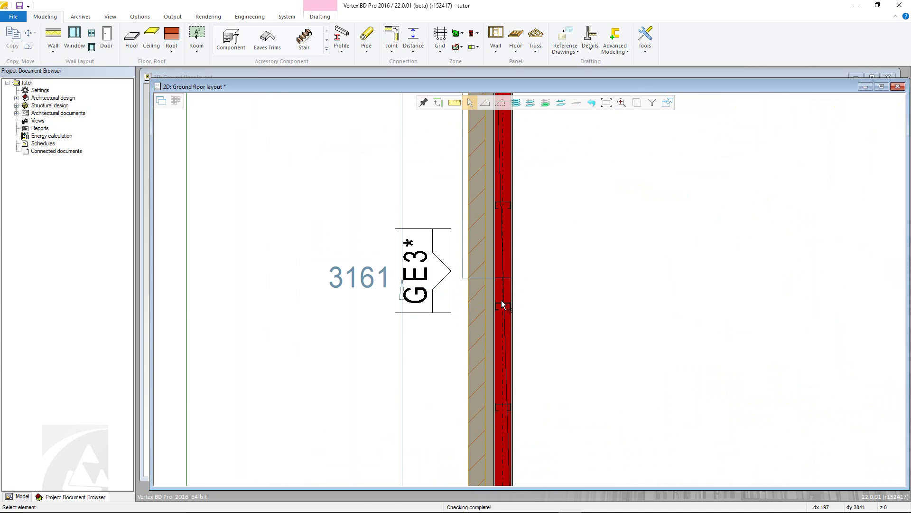
click(504, 307)
click(504, 307)
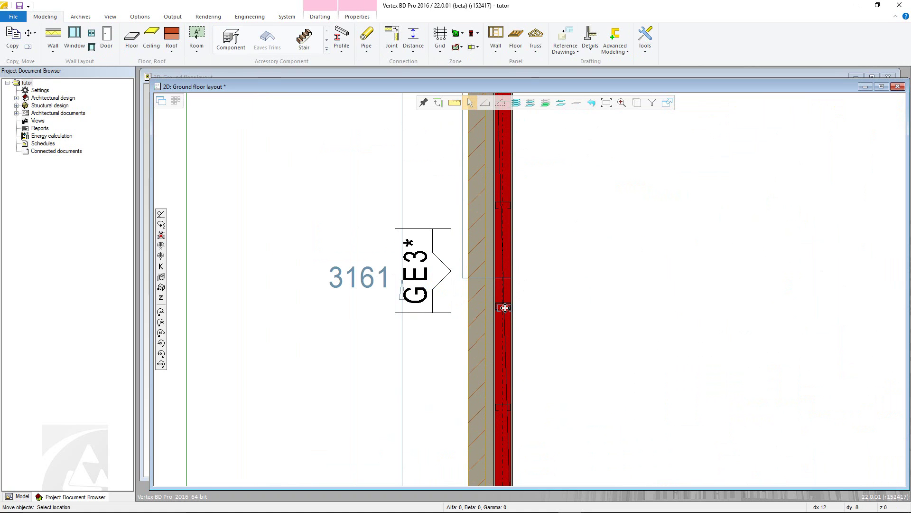
click(505, 292)
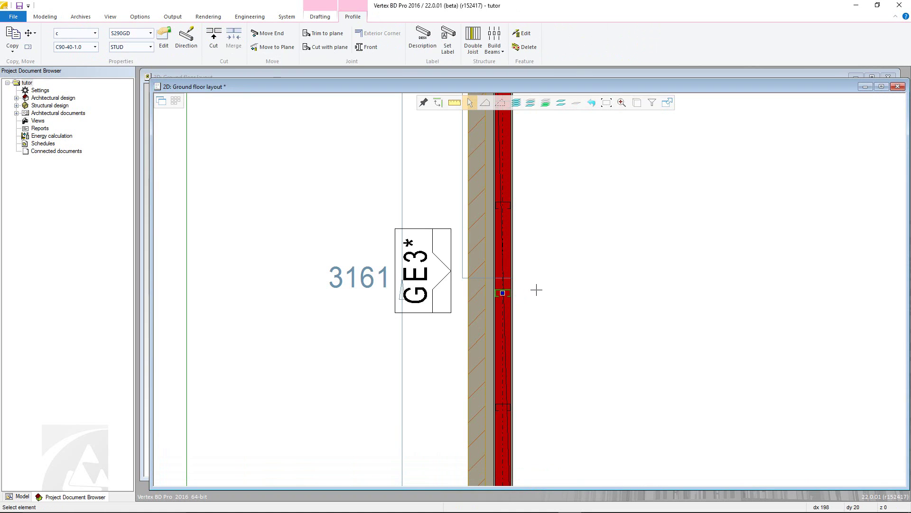
key(Escape)
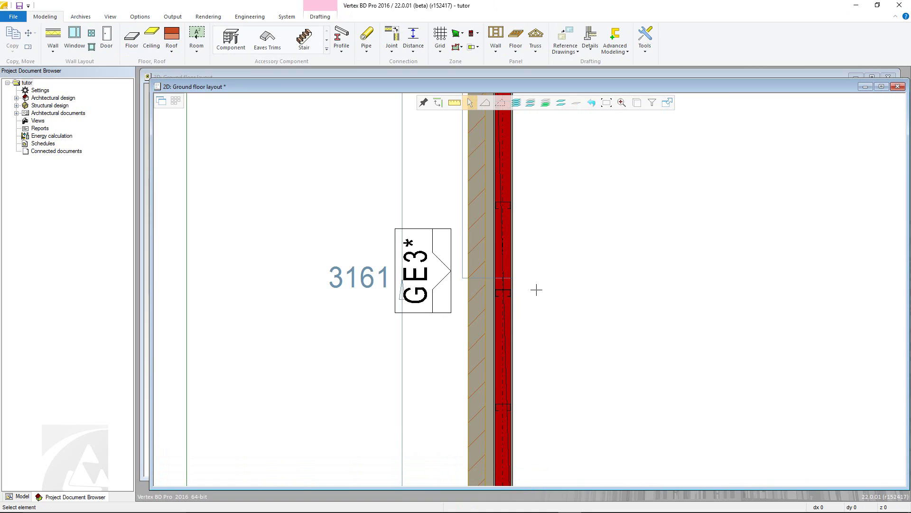
scroll(536, 290, down, 3)
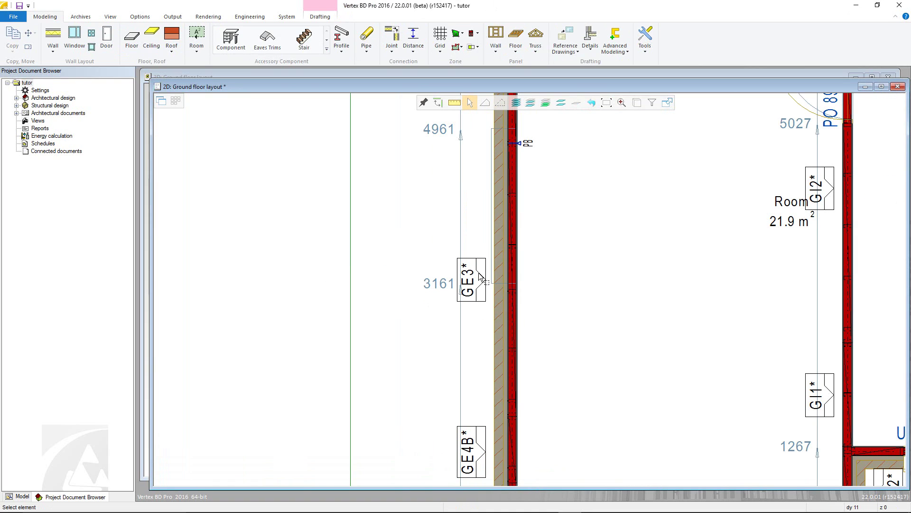
Open panel GE3 with Edit Panel in 3D, maximize the window, and hide the Sheets layer
click(480, 276)
right_click(480, 277)
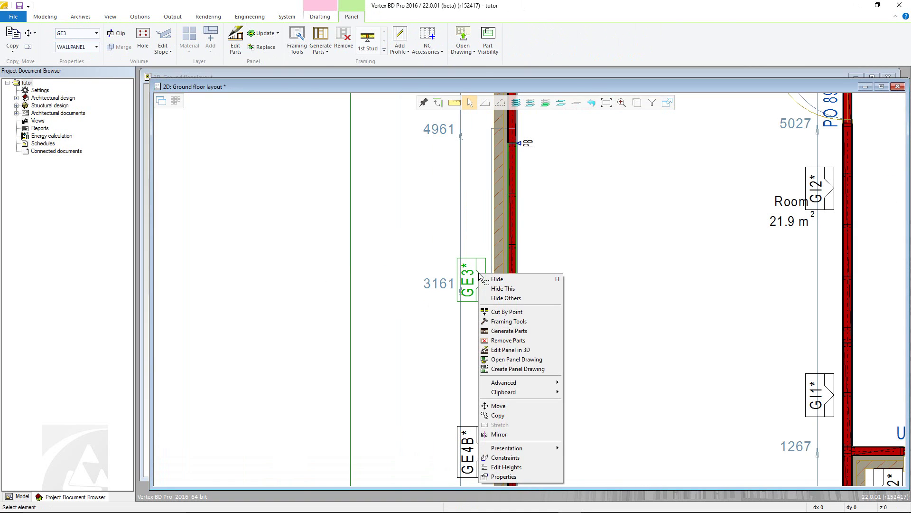
click(508, 350)
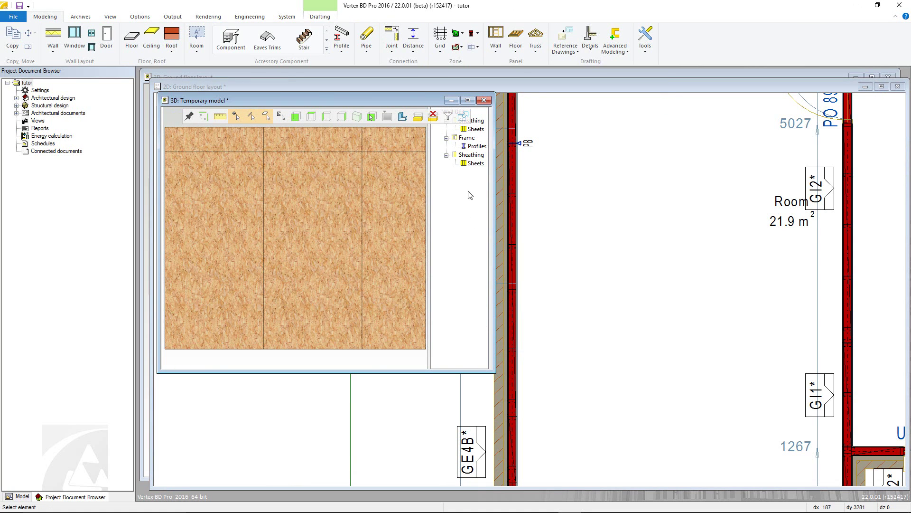
click(468, 100)
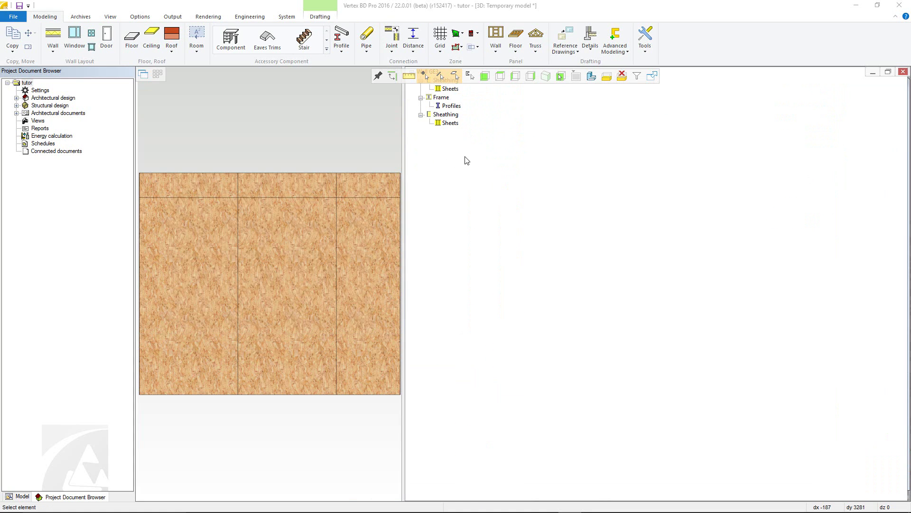
click(438, 90)
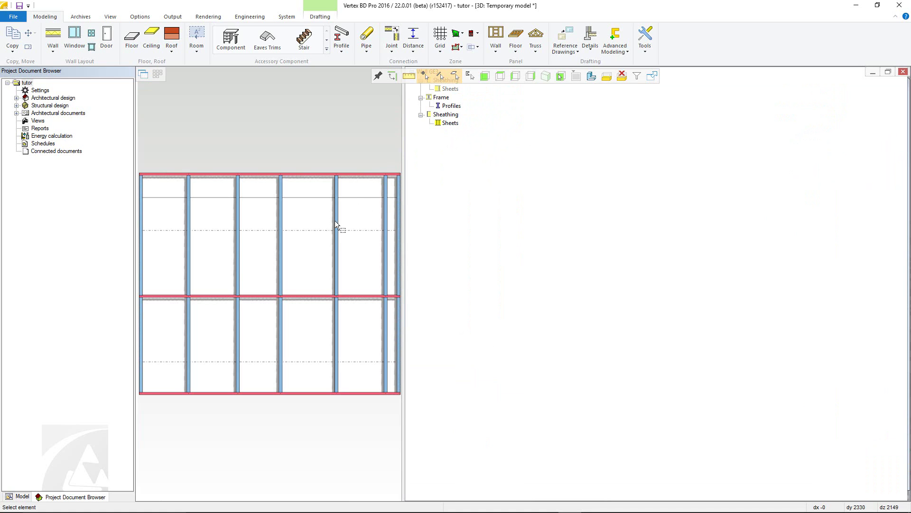
Move a middle stud of the GE3 frame slightly to the right
click(281, 233)
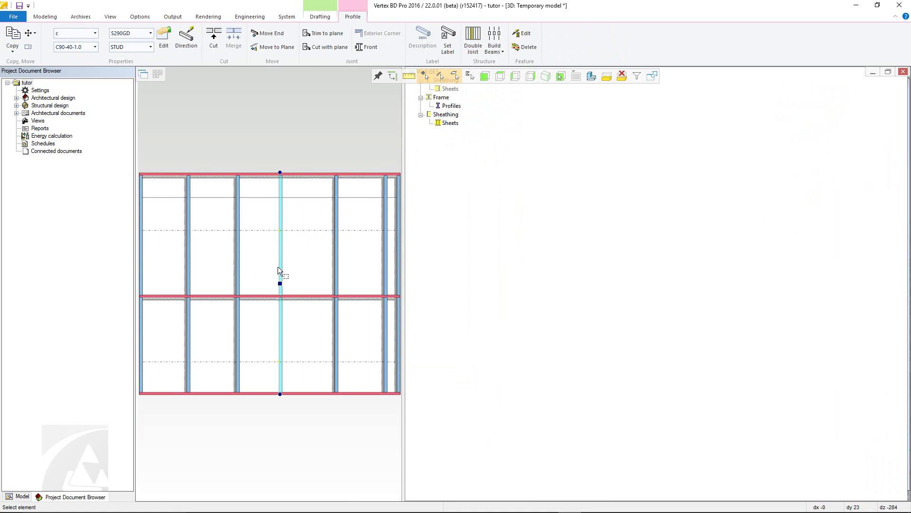
click(279, 280)
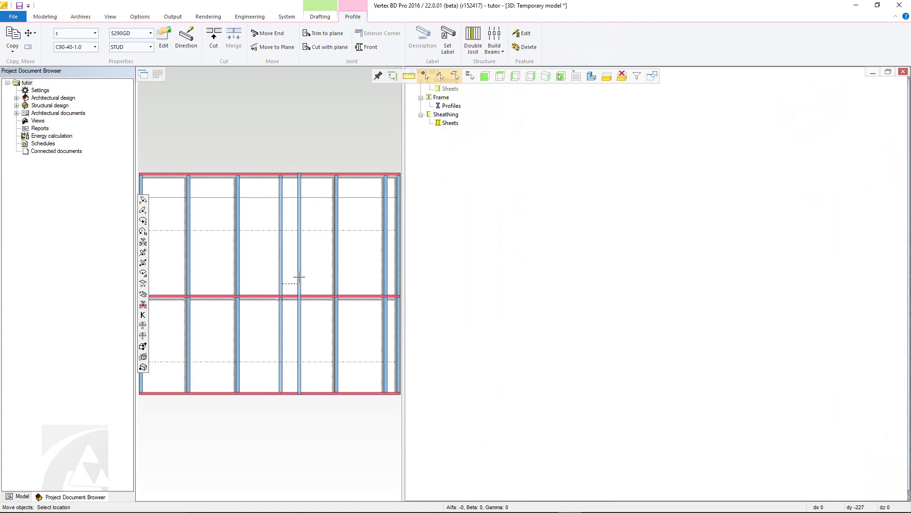
click(299, 277)
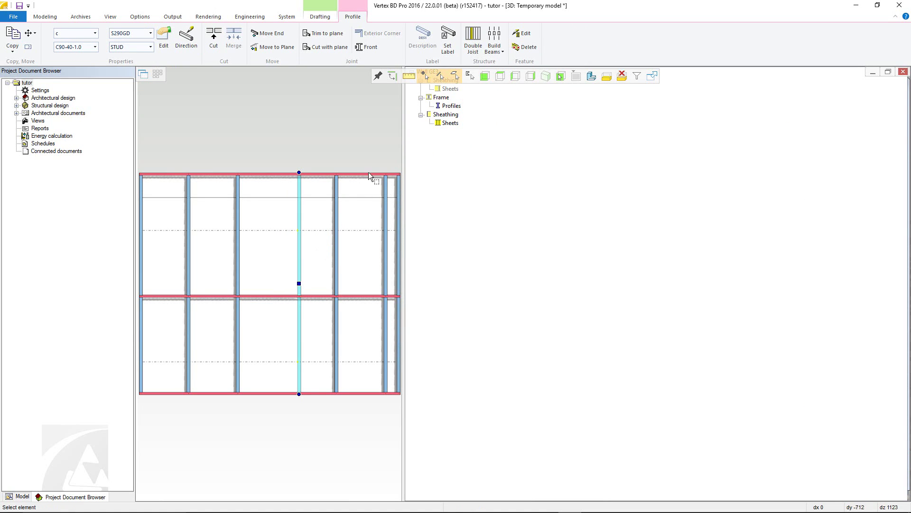
Double that stud with Double Joist at tolerance 0, adding the second profile on its left
click(473, 47)
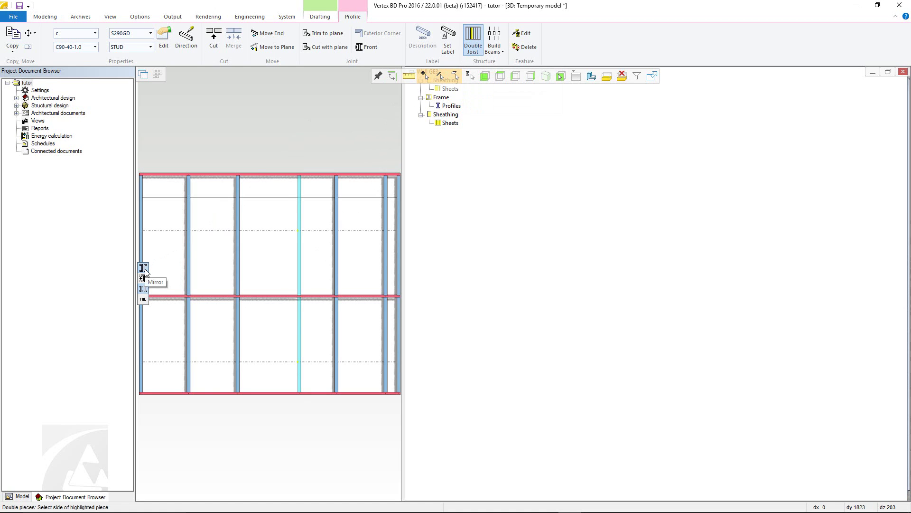
click(143, 299)
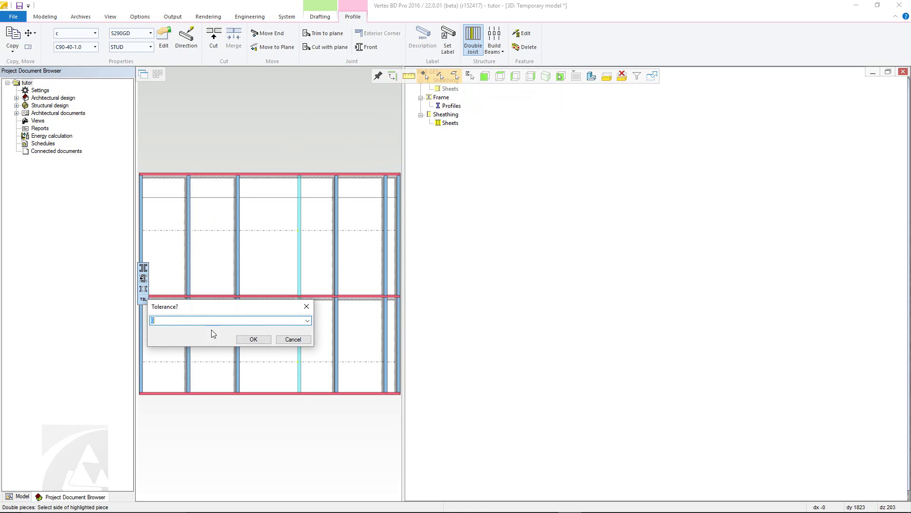
click(246, 341)
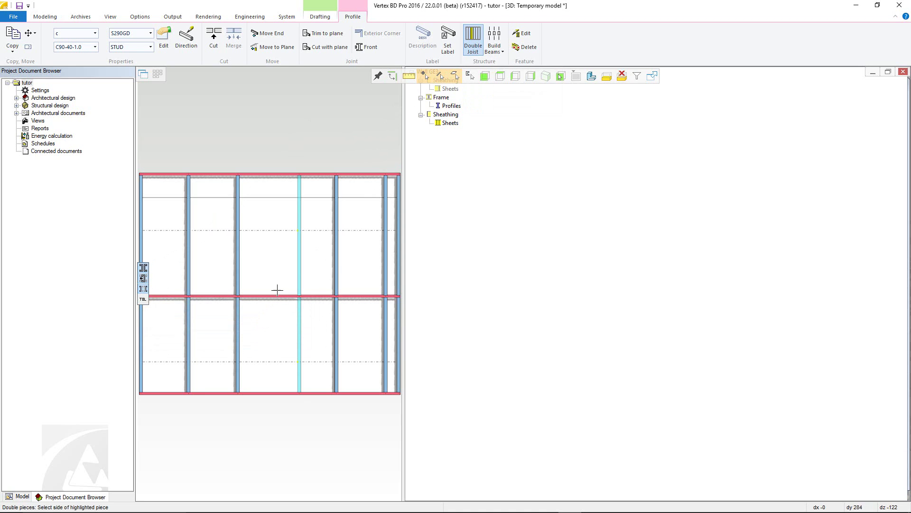
click(287, 267)
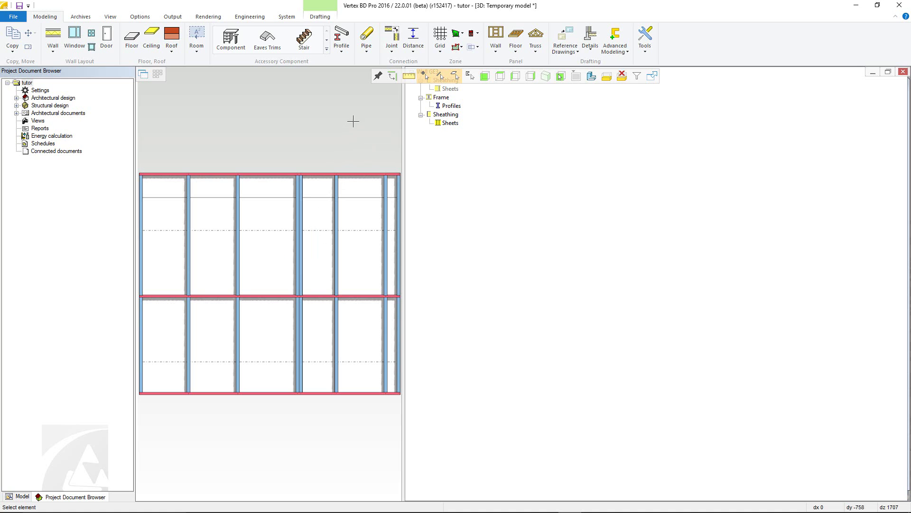
Choose the Rivet joint from the Light Gauge Steel Rivet and Screws connection library
click(391, 51)
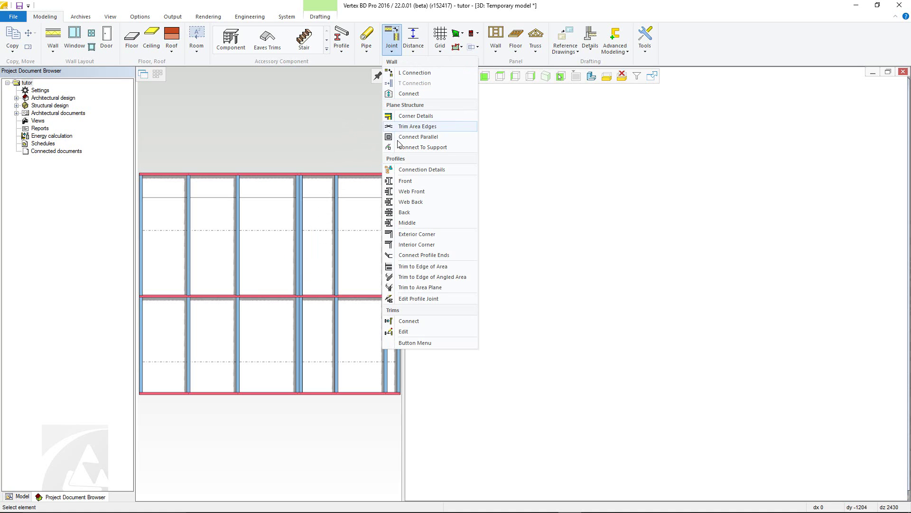
click(406, 172)
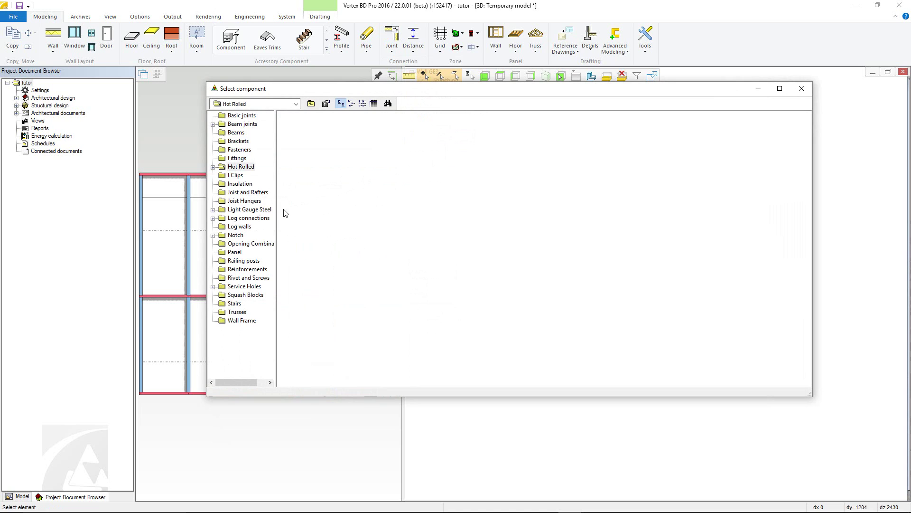
click(247, 213)
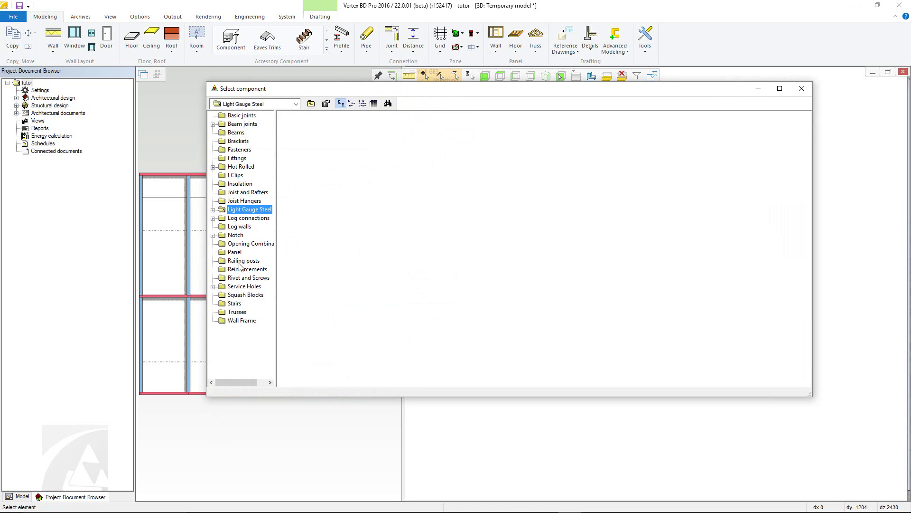
click(239, 280)
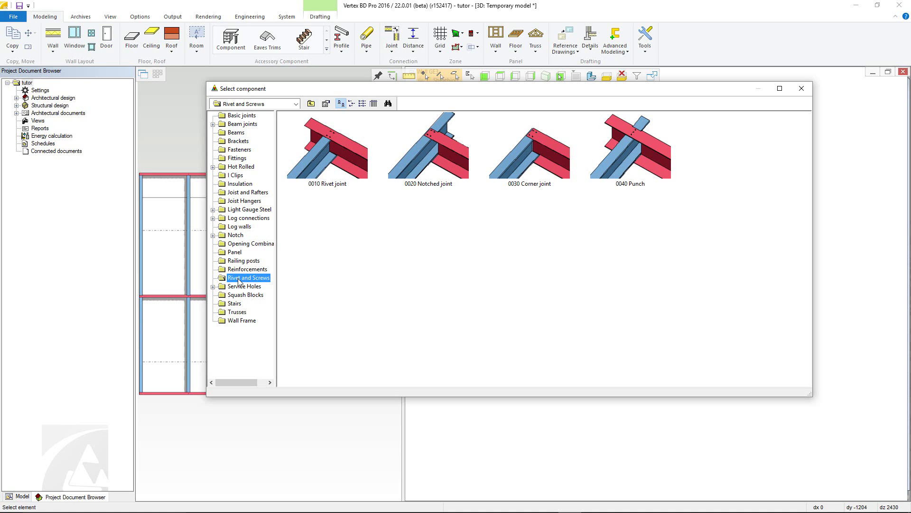
double_click(299, 168)
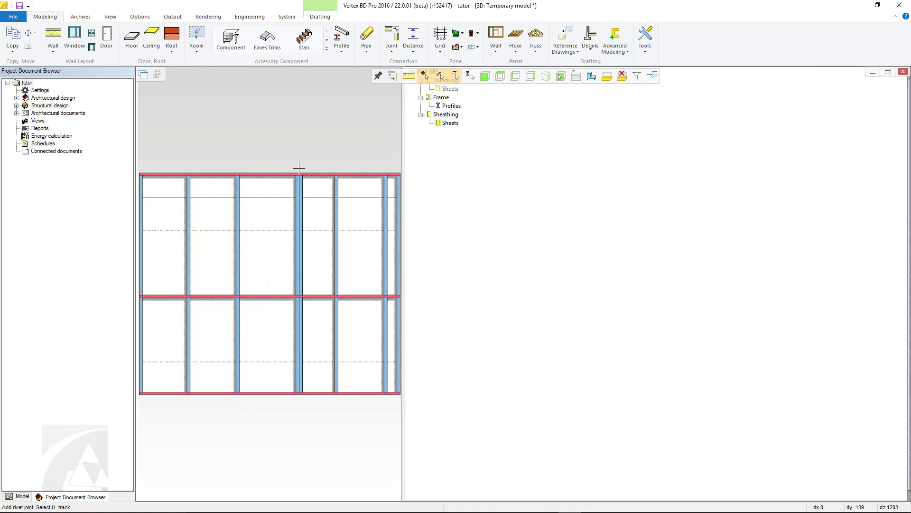
Rivet the top U-track to two studs with C distance 0, keeping the old connecting parts
click(254, 173)
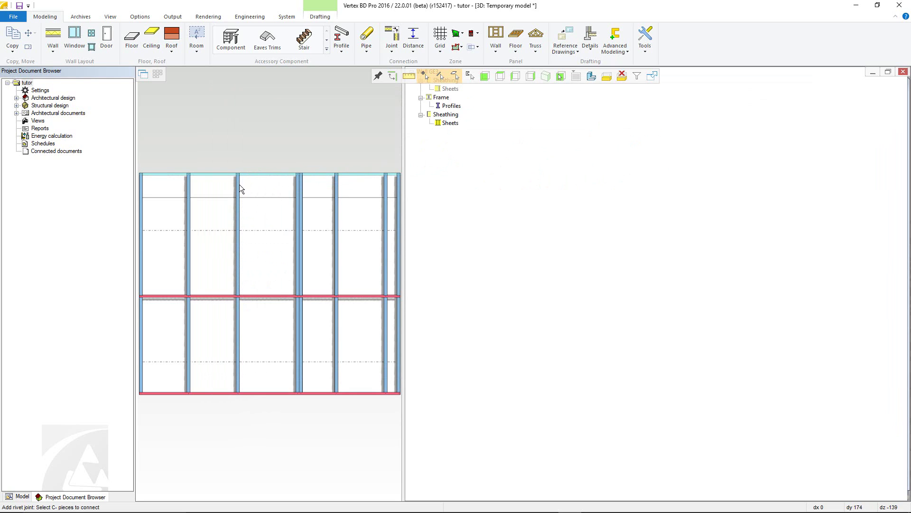
click(190, 185)
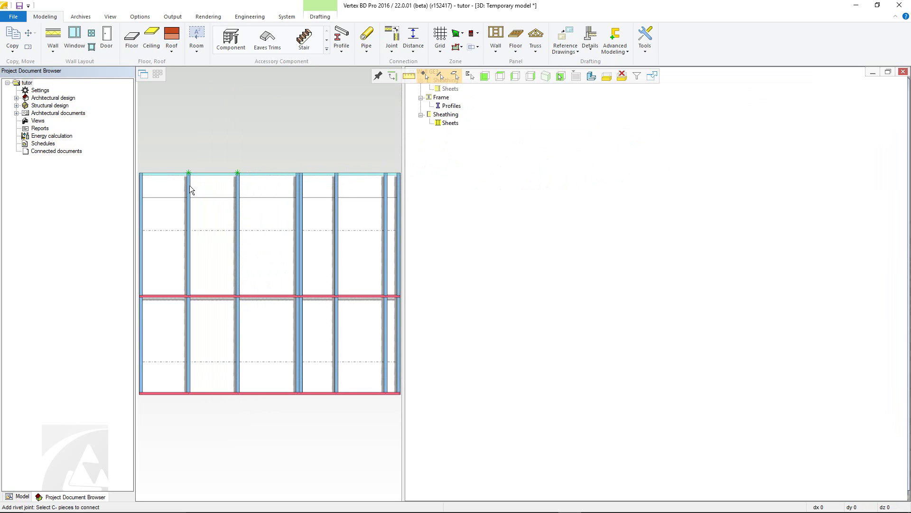
click(300, 187)
right_click(238, 188)
click(241, 193)
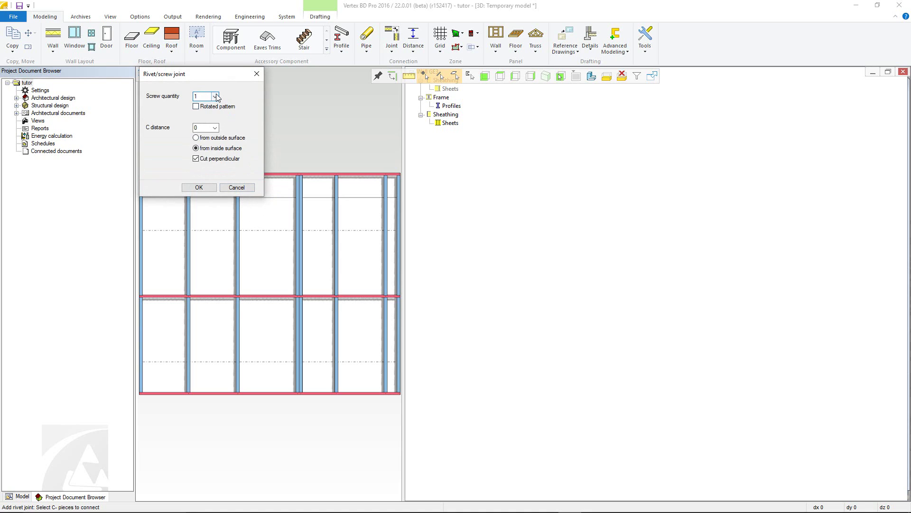
click(216, 129)
click(216, 130)
click(199, 188)
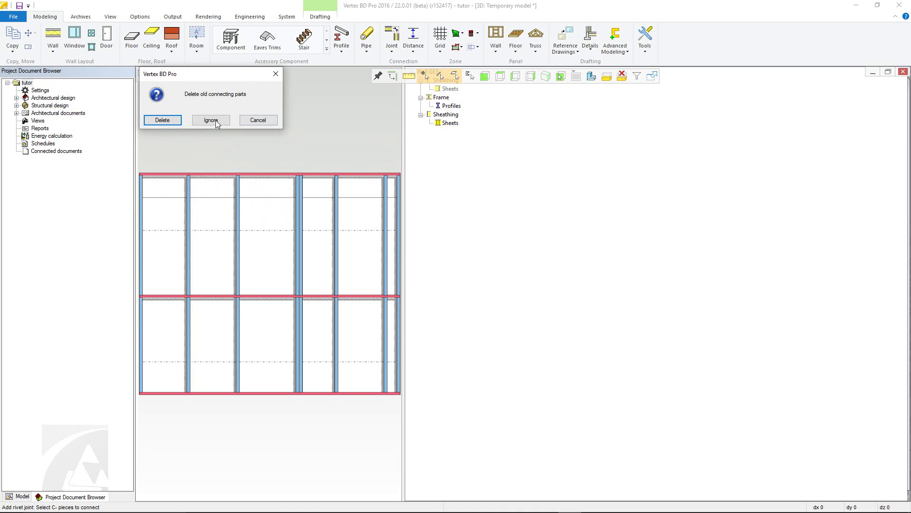
click(216, 121)
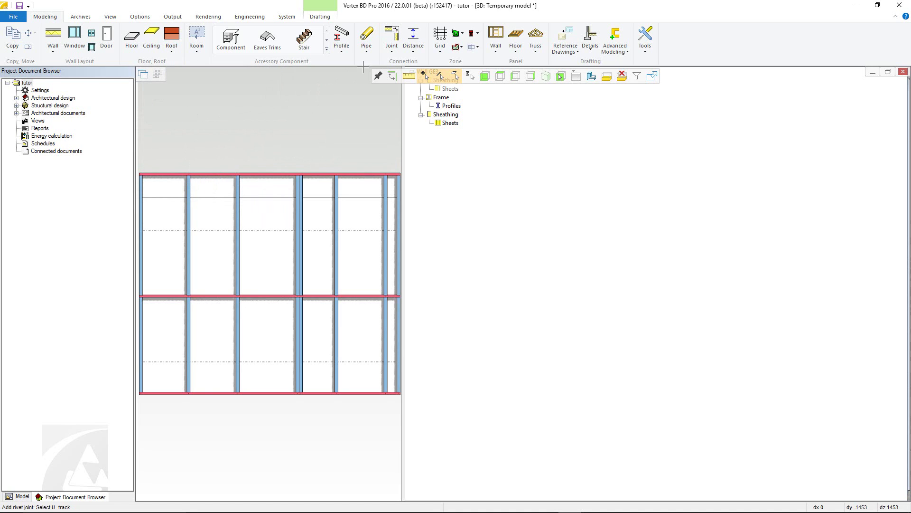
Pick the 2010 Service Hole component from Light Gauge Steel > Area Tools
click(392, 38)
click(409, 170)
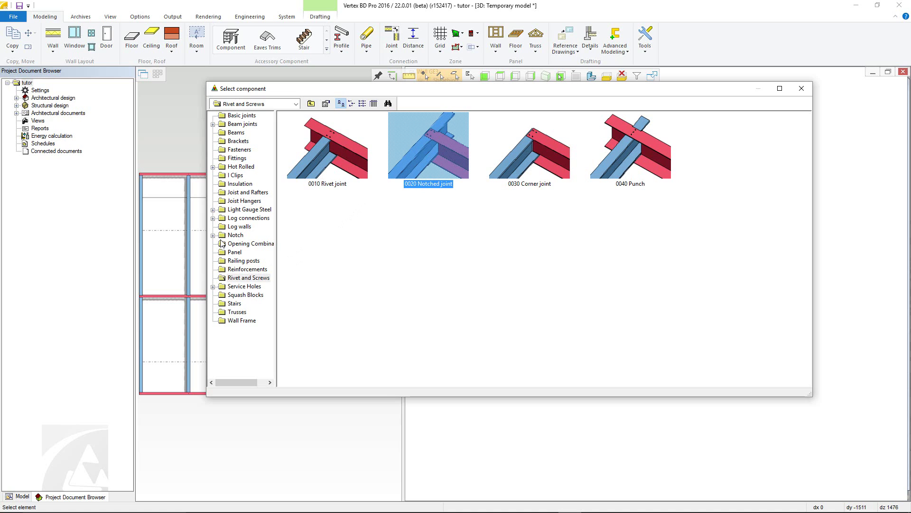
click(226, 210)
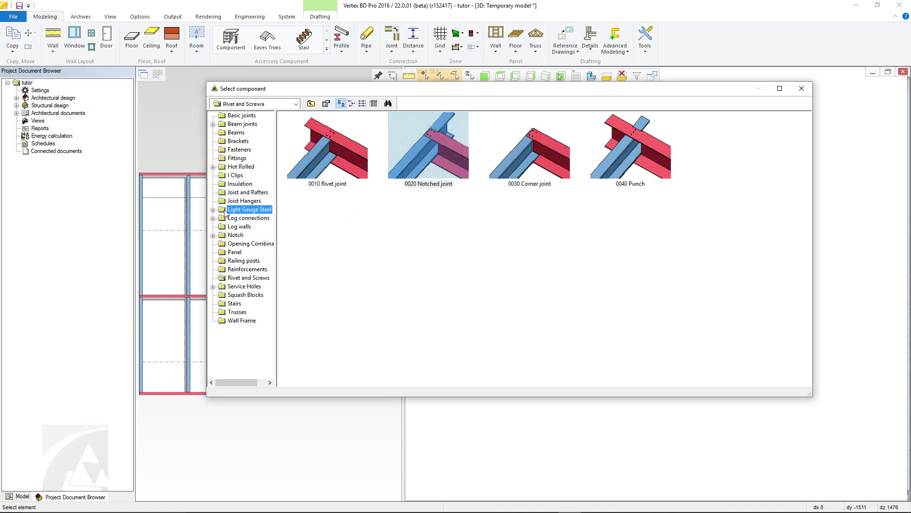
double_click(223, 212)
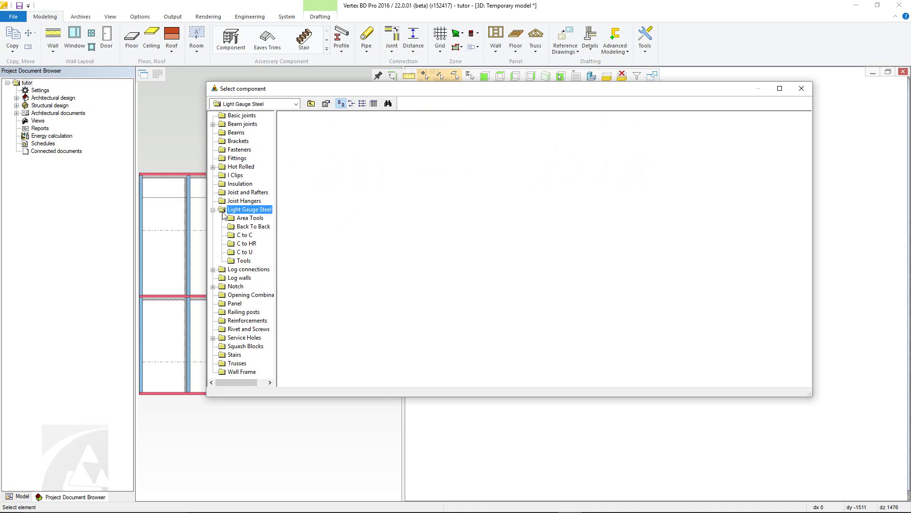
click(238, 219)
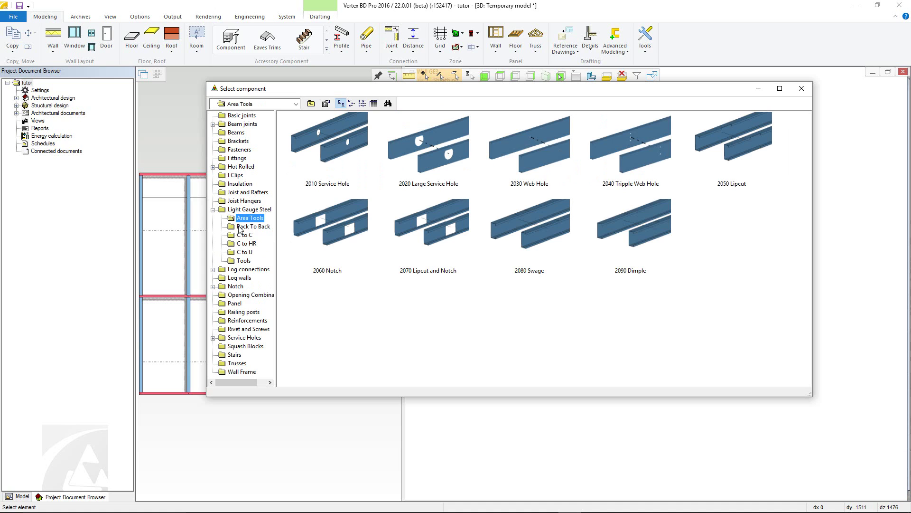
click(367, 179)
double_click(350, 171)
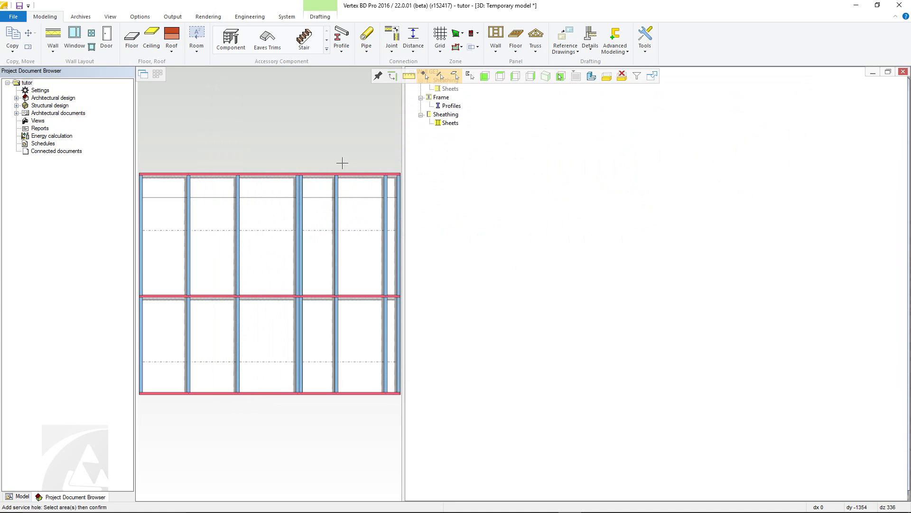
Apply service holes to the GE3 panel along a horizontal line across its lower half
click(298, 174)
right_click(294, 184)
click(300, 190)
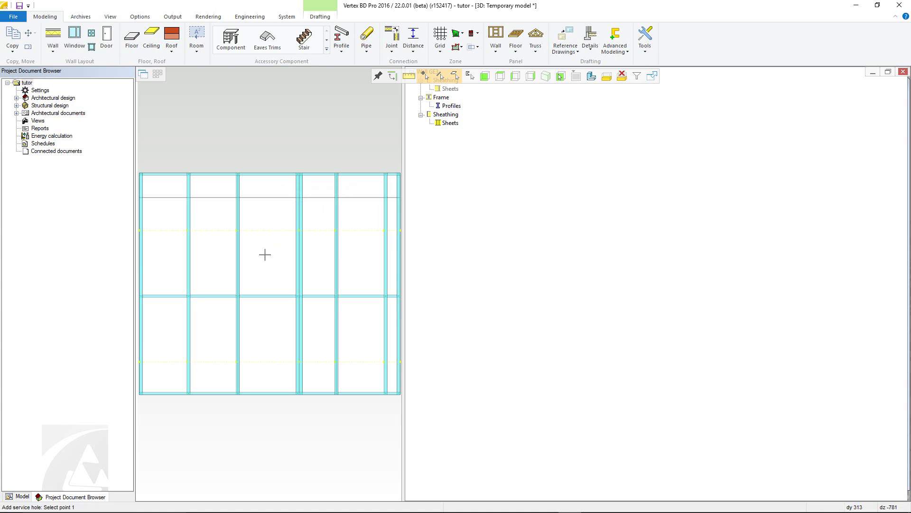
click(220, 320)
click(372, 316)
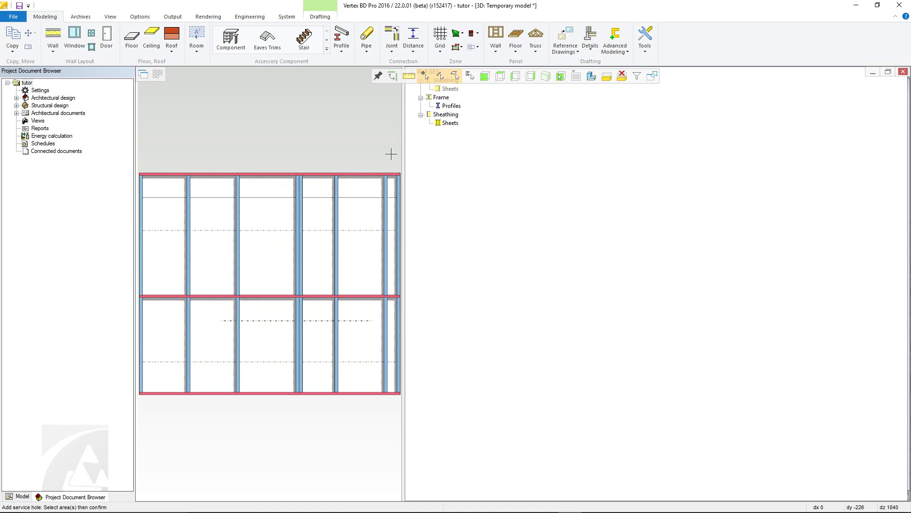
click(391, 46)
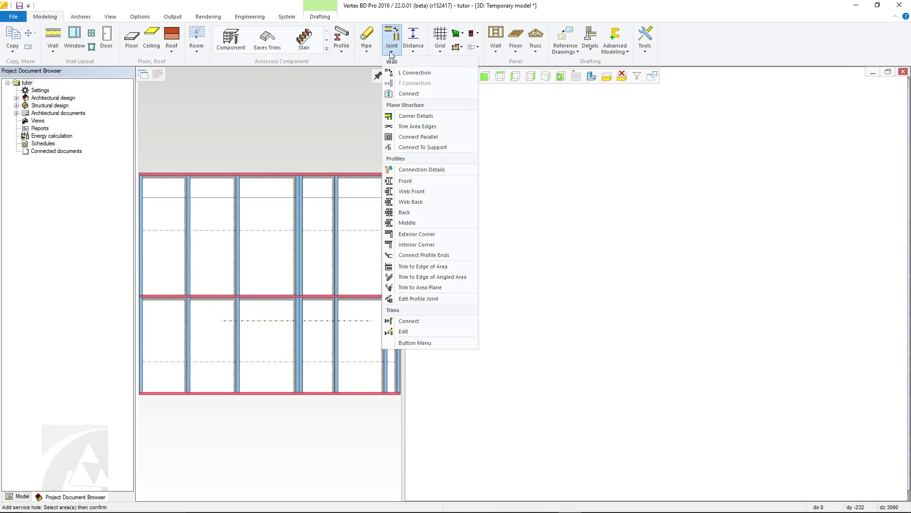
Add the 3030 Web Hole from Light Gauge Steel Tools to two studs at the picked position
click(404, 170)
click(244, 261)
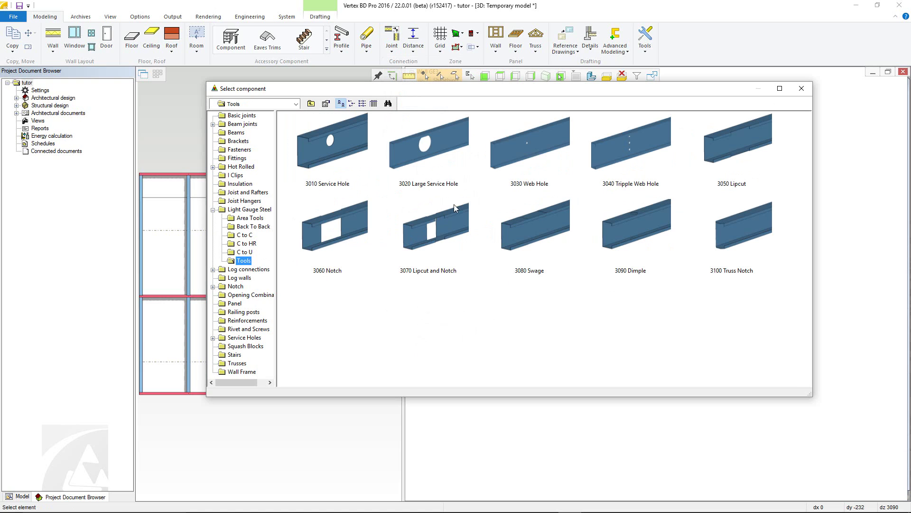
double_click(508, 163)
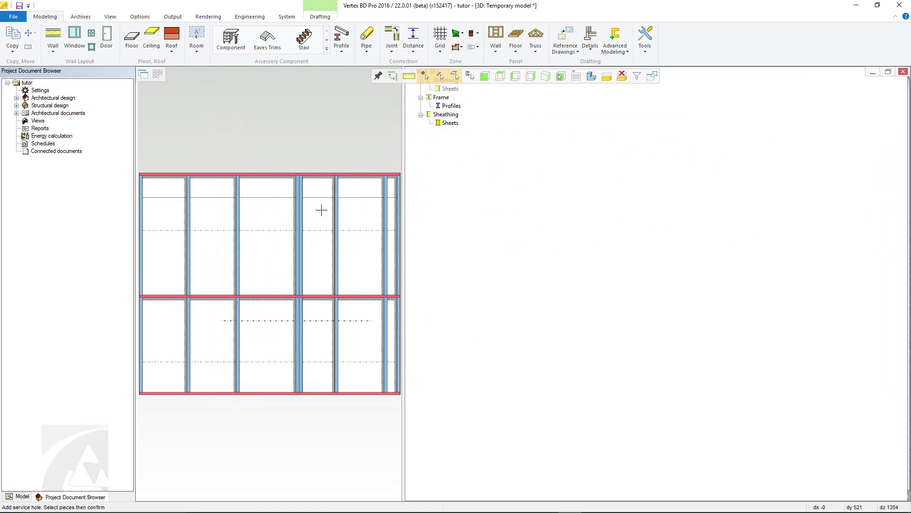
click(189, 214)
click(237, 214)
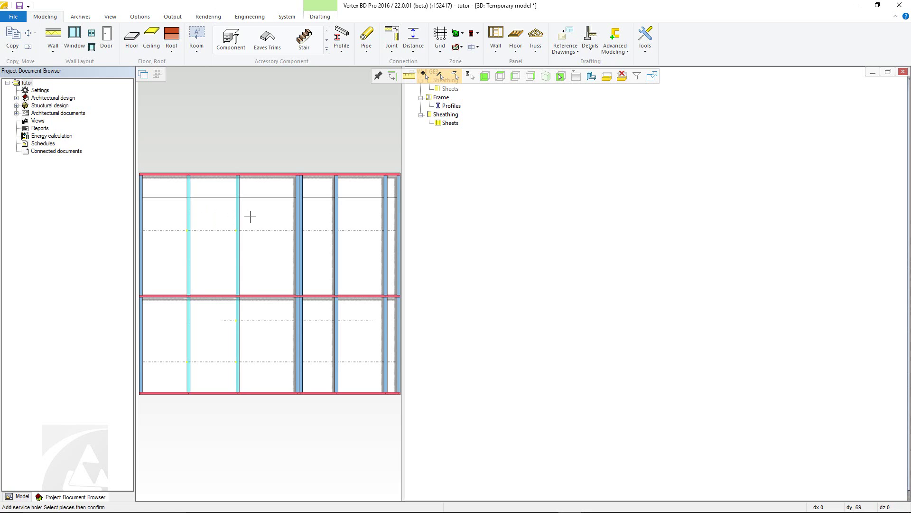
right_click(301, 215)
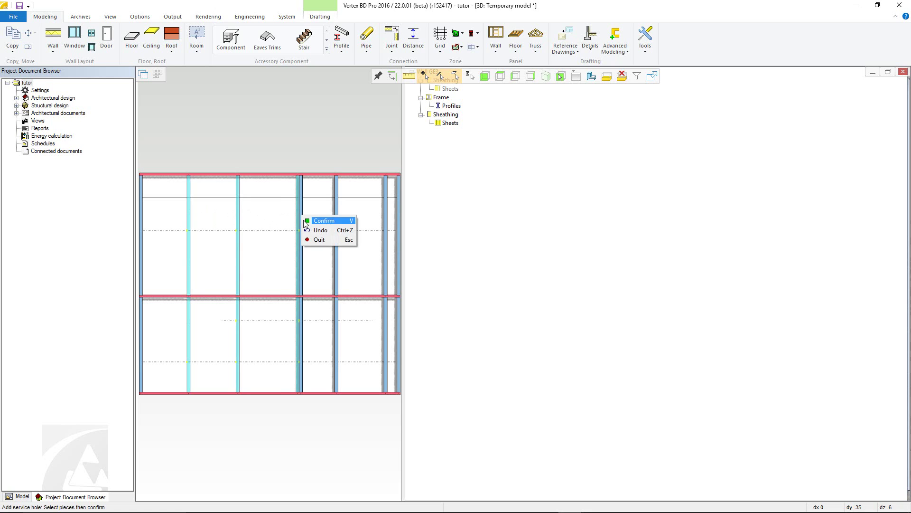
click(306, 219)
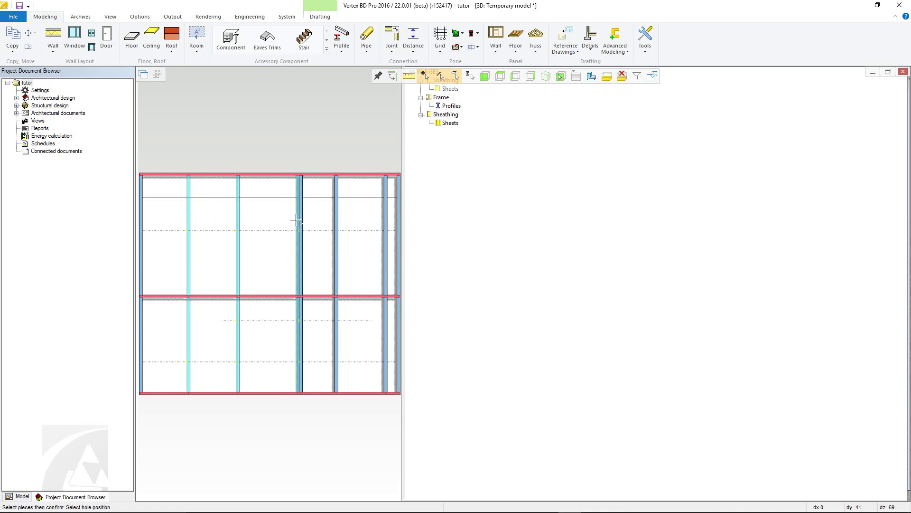
click(239, 214)
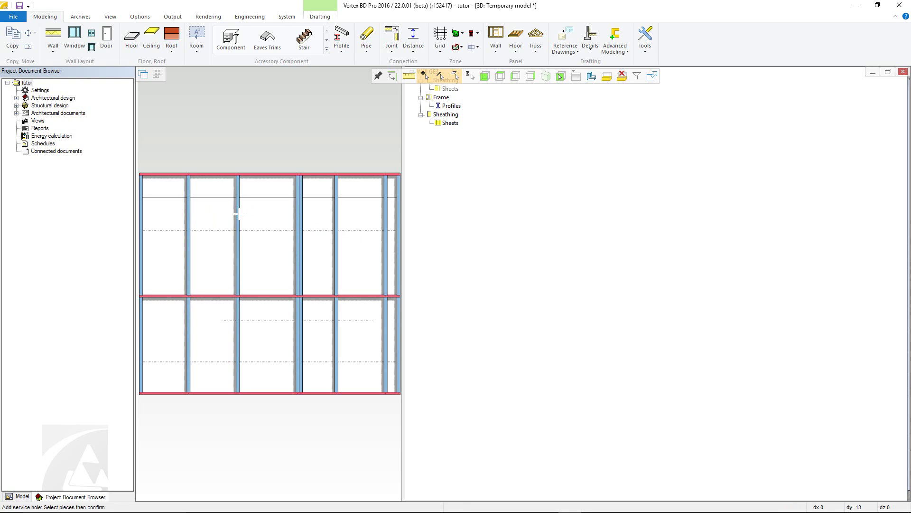
Hide the Sheathing Sheets and delete the yellow dashed service-hole line in the lower half
key(Escape)
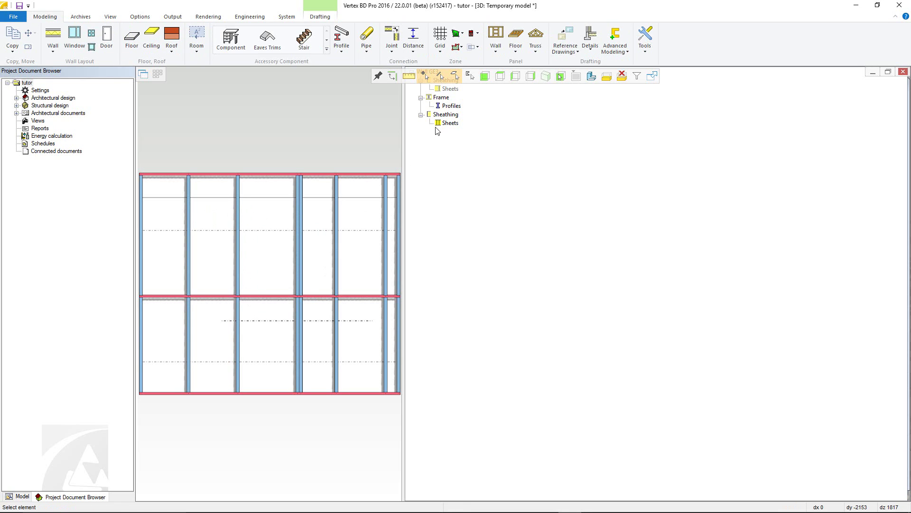
click(439, 123)
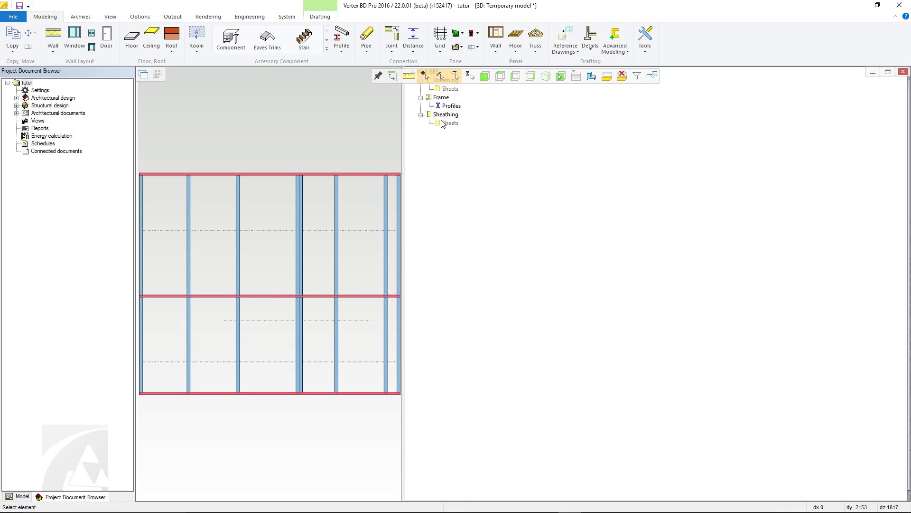
click(269, 321)
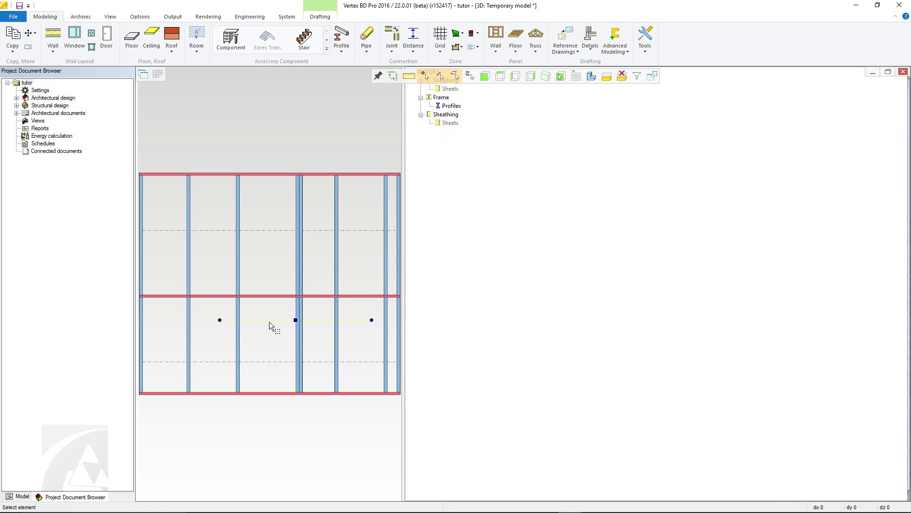
key(Delete)
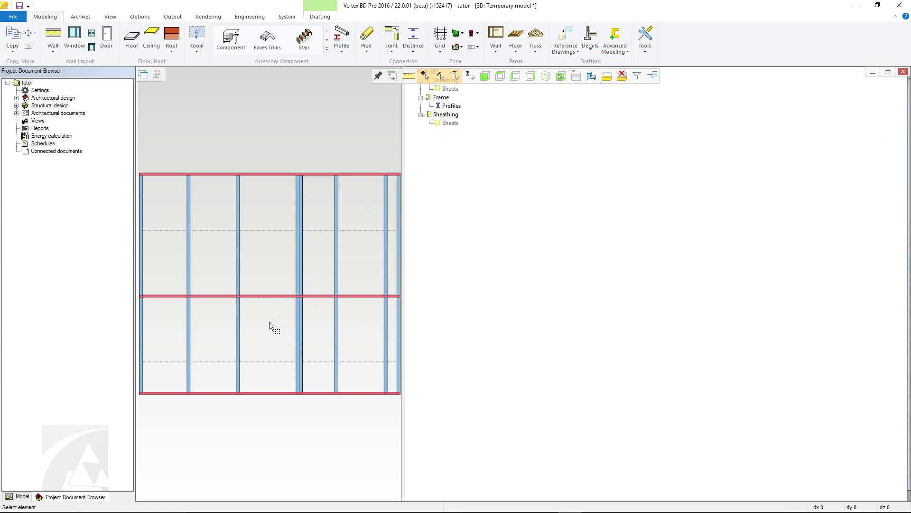